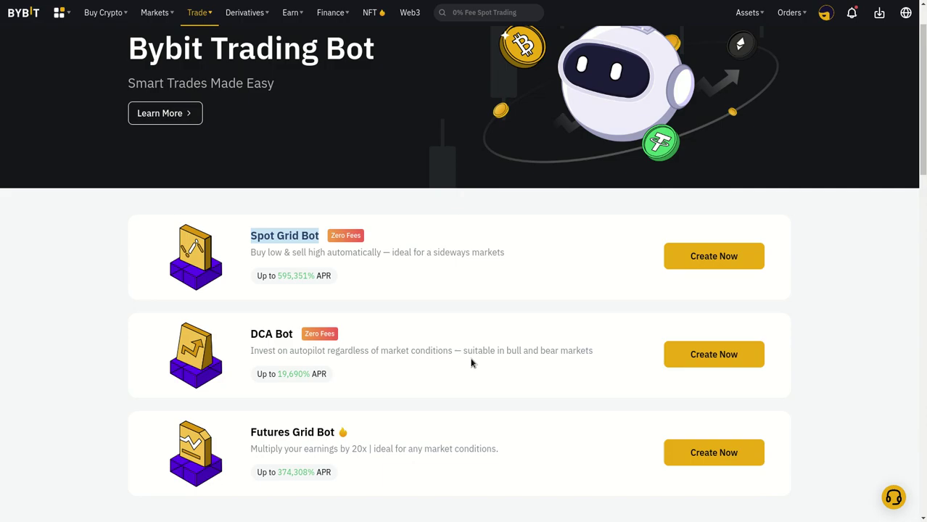
Step: Start creating a DCA Bot and choose USDT as its investment currency
click(698, 360)
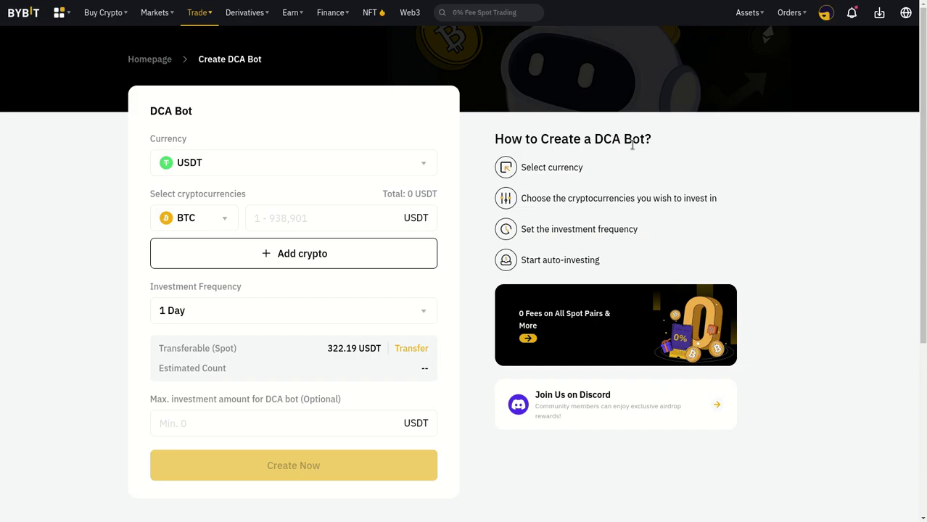
drag(720, 203, 512, 201)
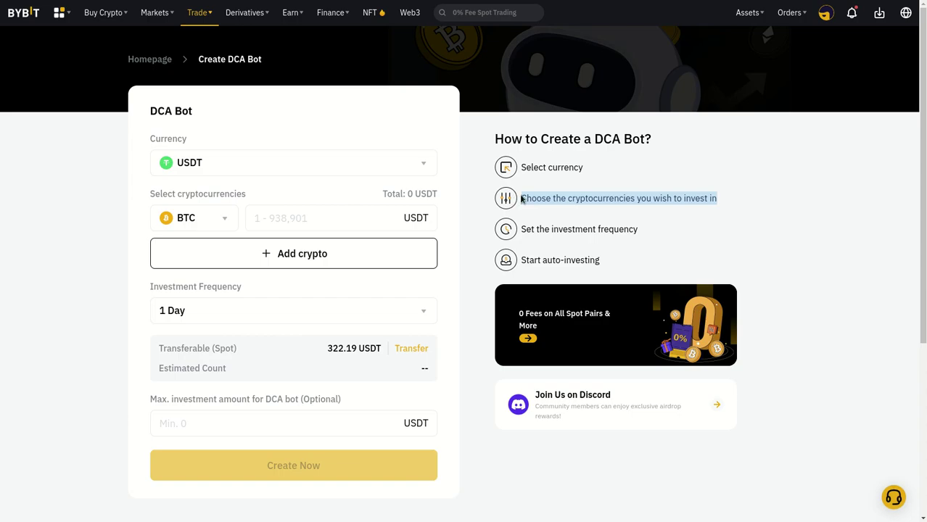
drag(651, 233, 516, 232)
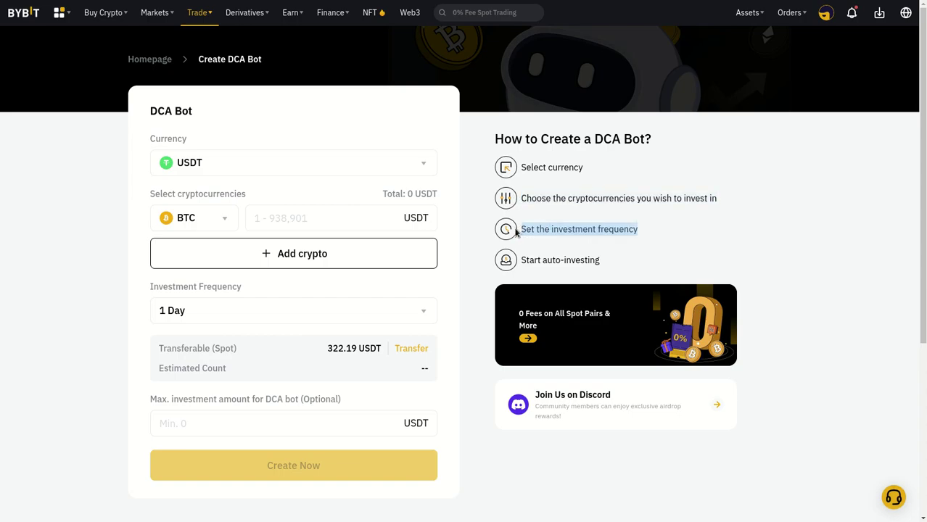
drag(604, 261, 525, 255)
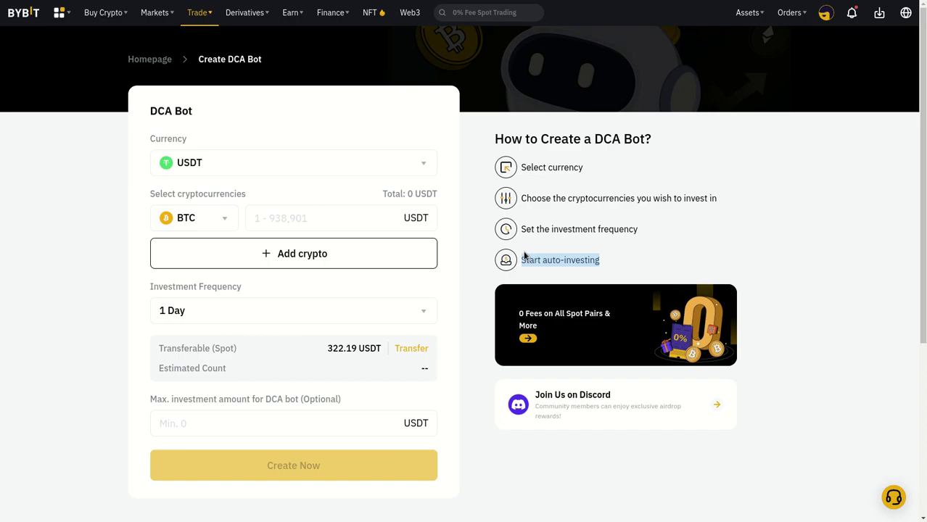
click(298, 164)
click(243, 191)
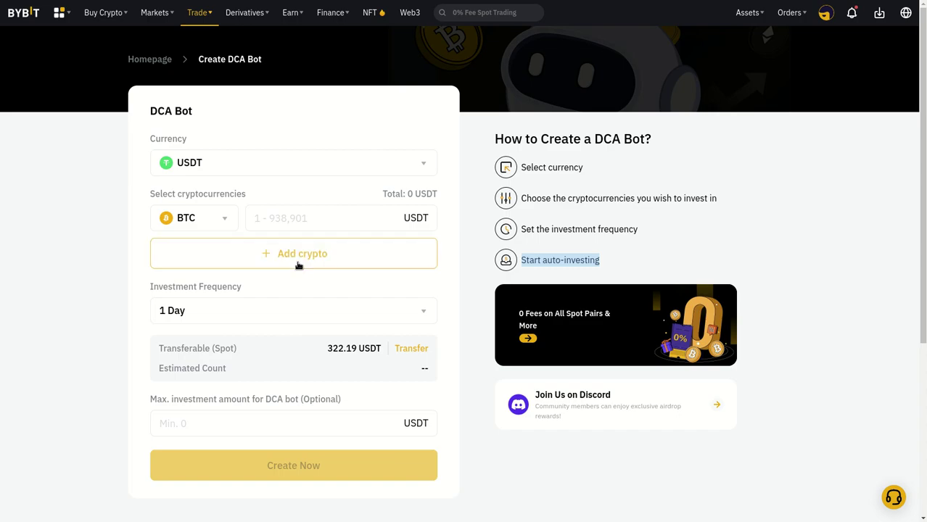
Step: Add ATOM and ETH alongside BTC as cryptocurrencies for the DCA Bot
click(242, 262)
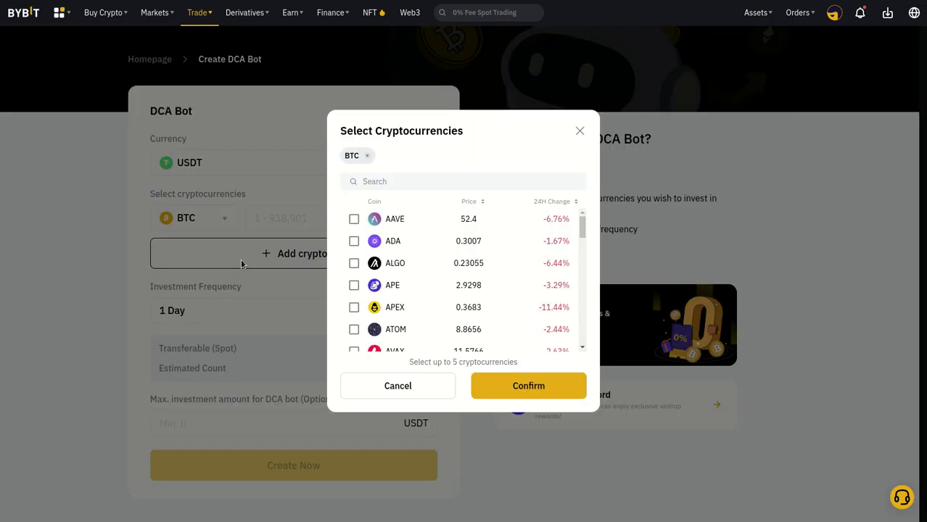
scroll(497, 295, down, 2)
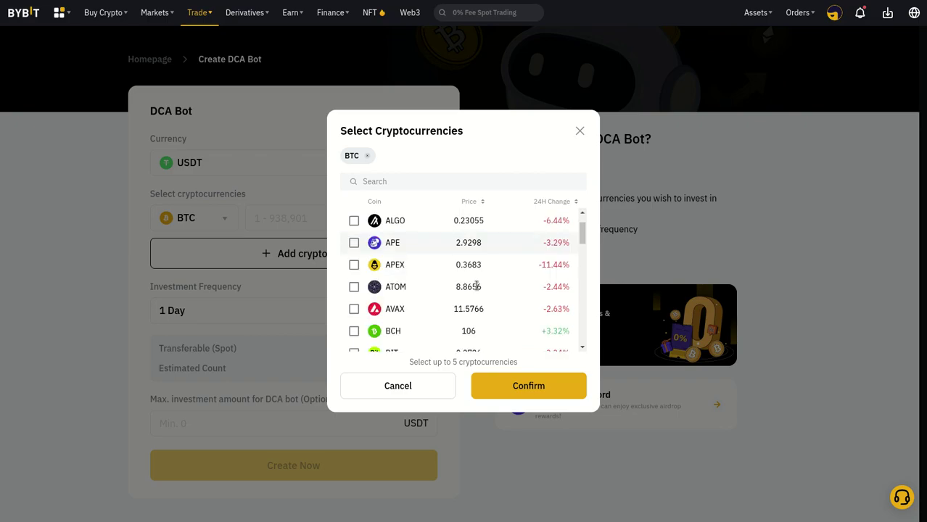
click(354, 241)
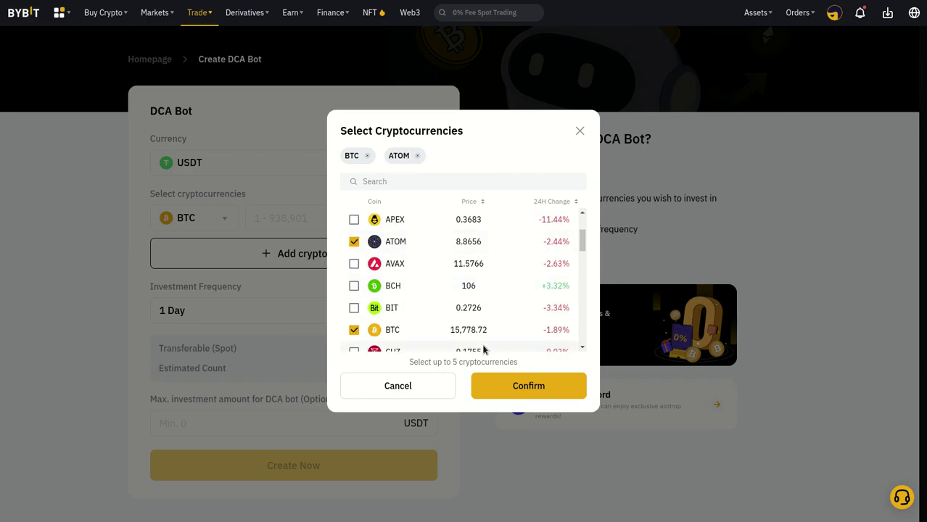
scroll(421, 310, down, 3)
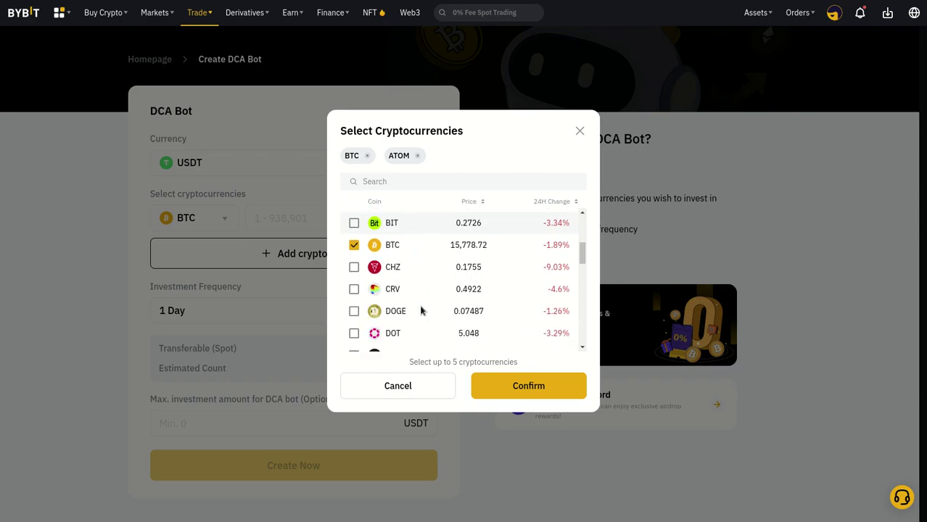
scroll(418, 313, up, 4)
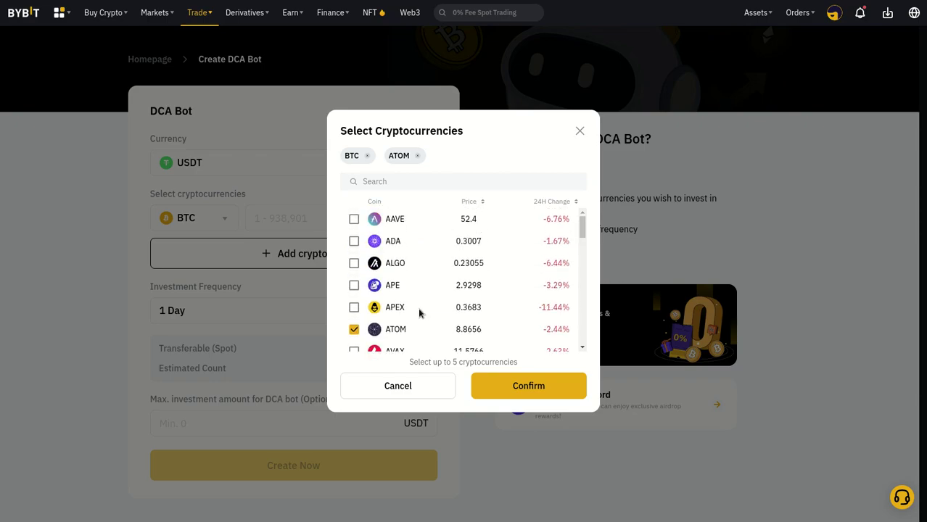
scroll(418, 313, down, 3)
scroll(419, 312, down, 5)
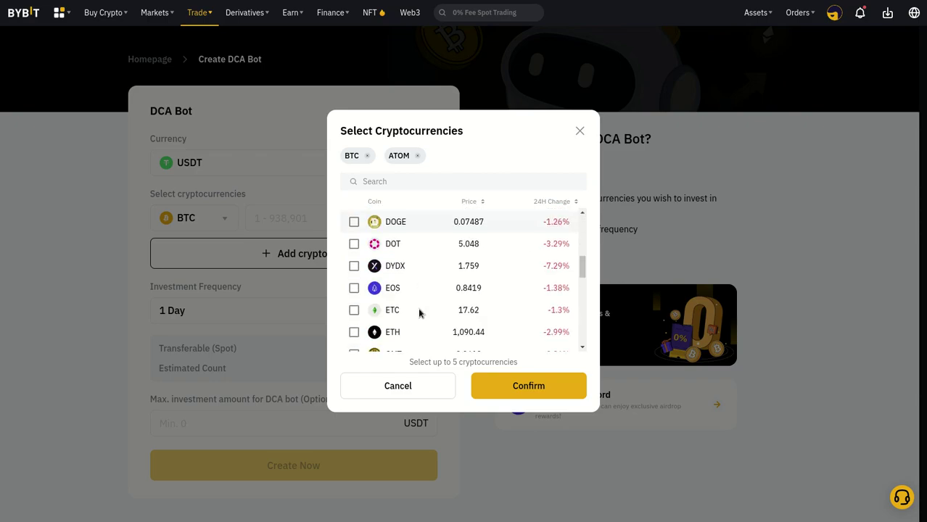
scroll(418, 313, down, 3)
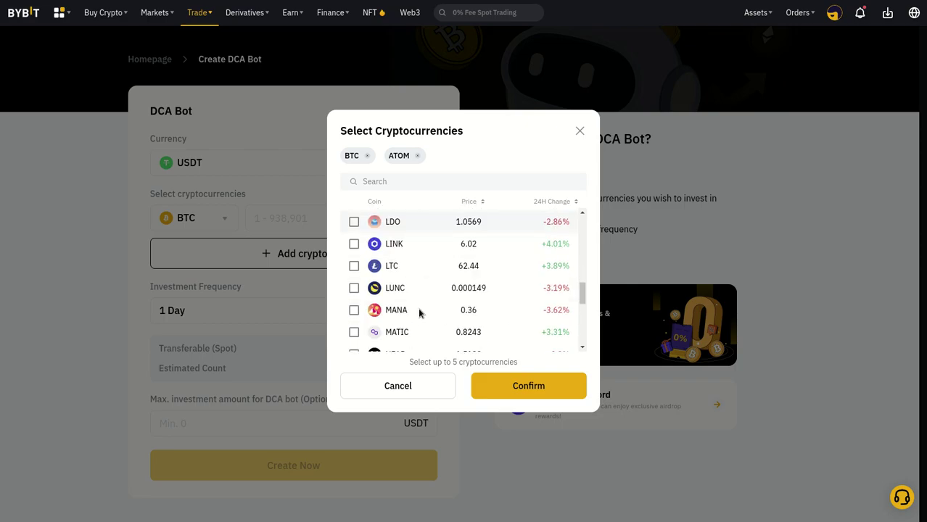
scroll(419, 312, down, 1)
scroll(418, 314, down, 4)
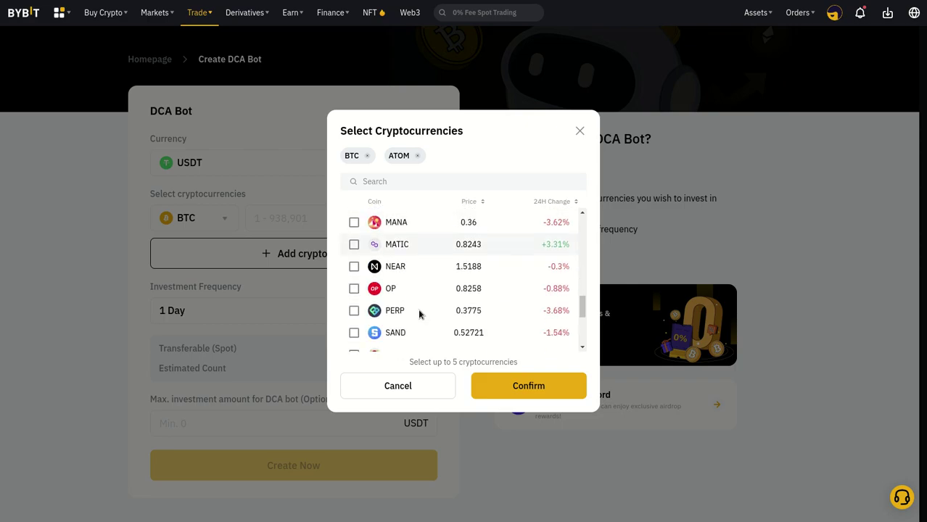
scroll(418, 313, up, 3)
scroll(418, 313, up, 8)
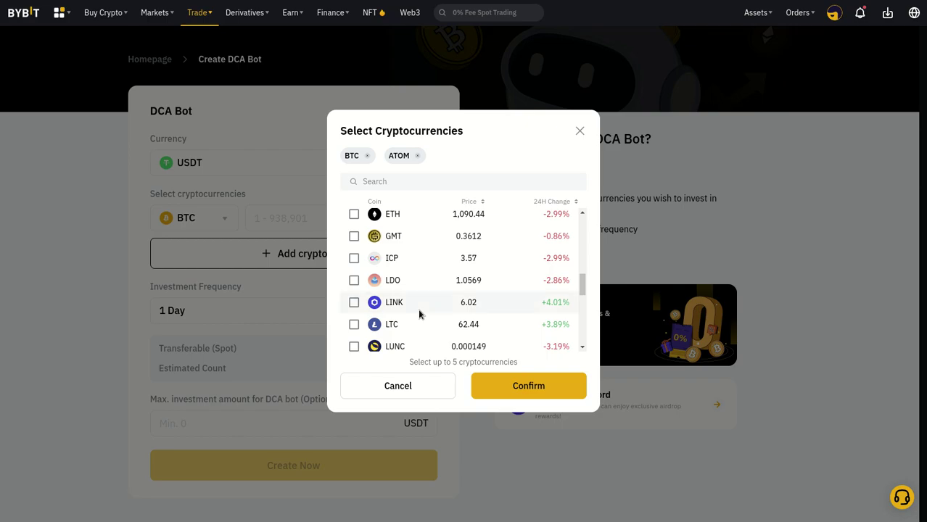
click(354, 303)
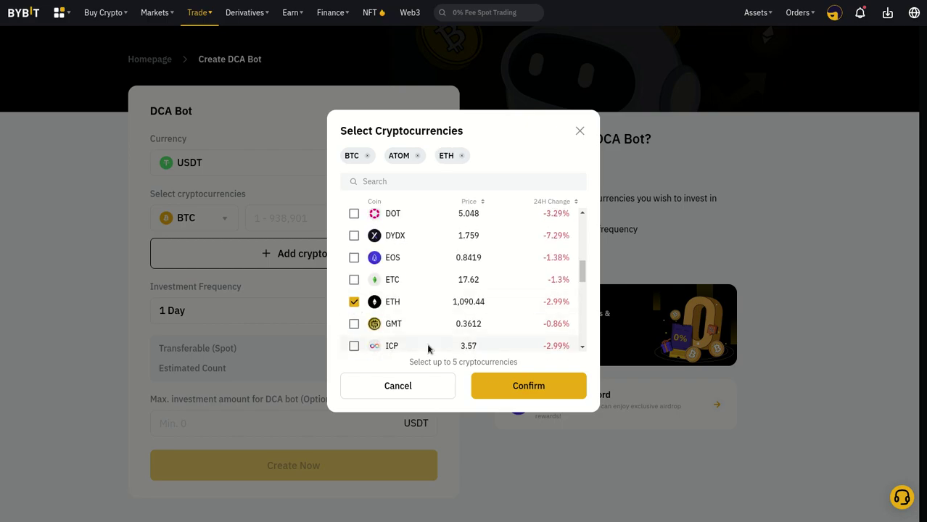
click(515, 386)
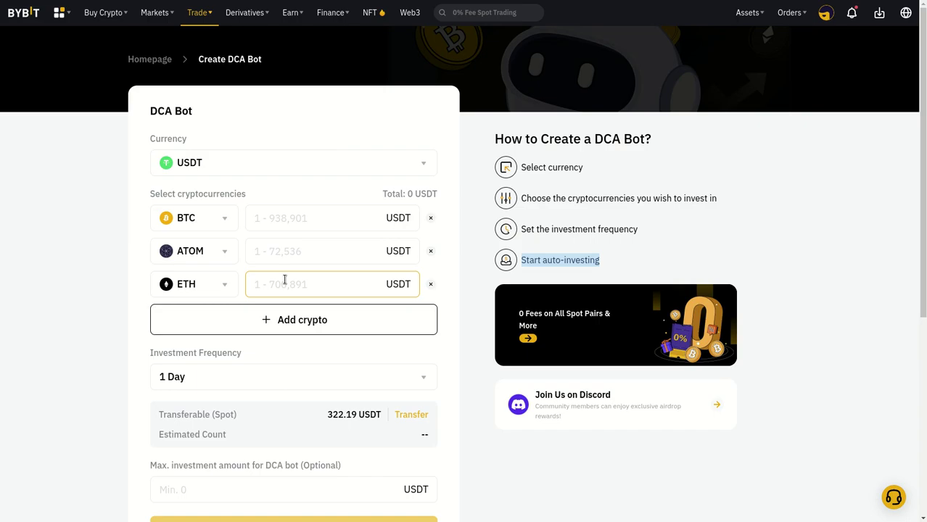
Step: Set the investment frequency to 4 Weeks and the maximum investment amount to 30 USDT
click(225, 375)
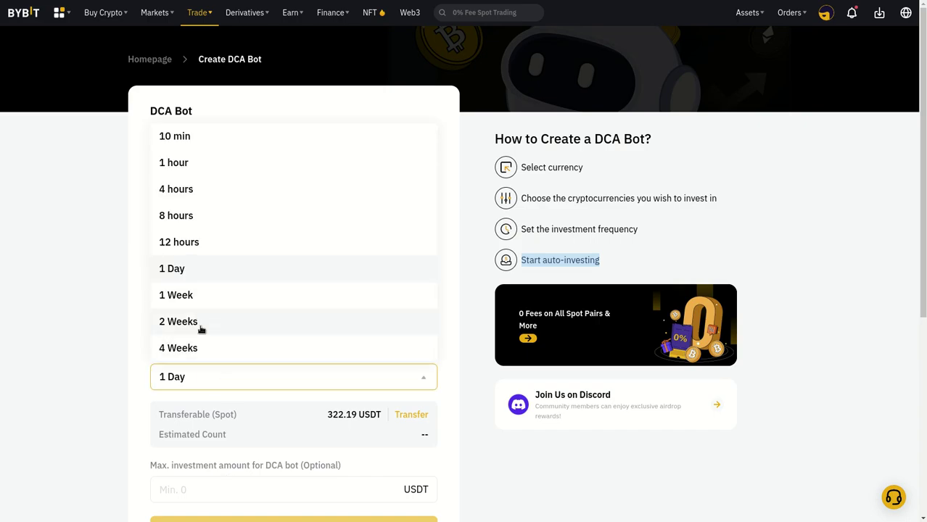
click(201, 349)
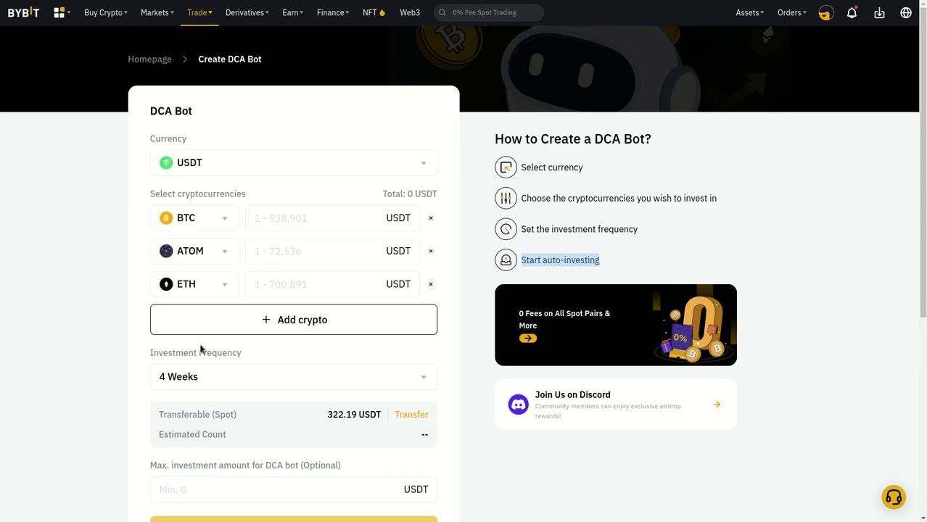
click(94, 312)
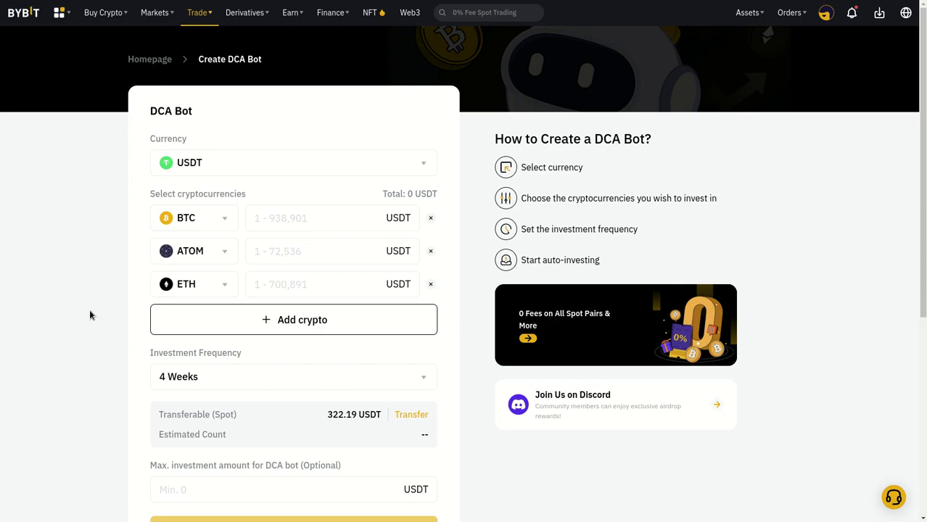
scroll(38, 382, down, 1)
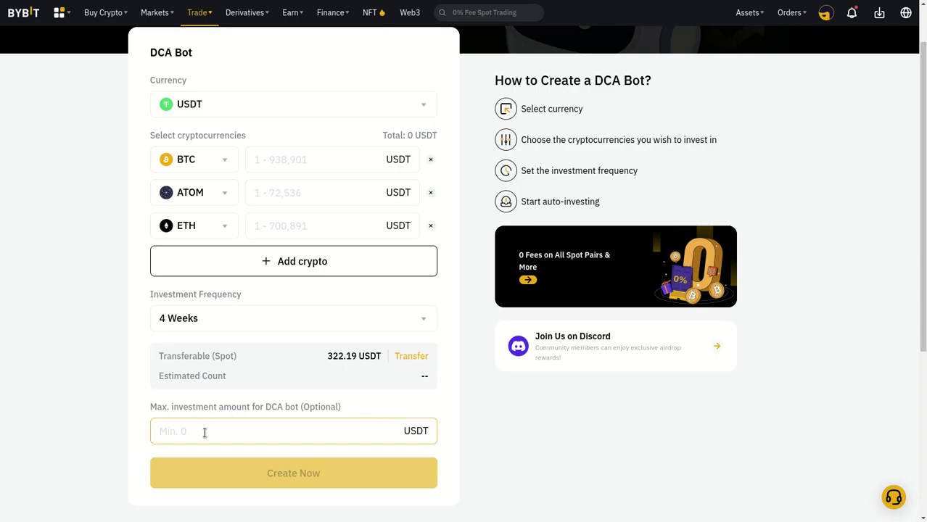
text(30)
Step: Remove ATOM and ETH from the bot's cryptocurrencies and set the BTC investment amount to 30 USDT
click(279, 164)
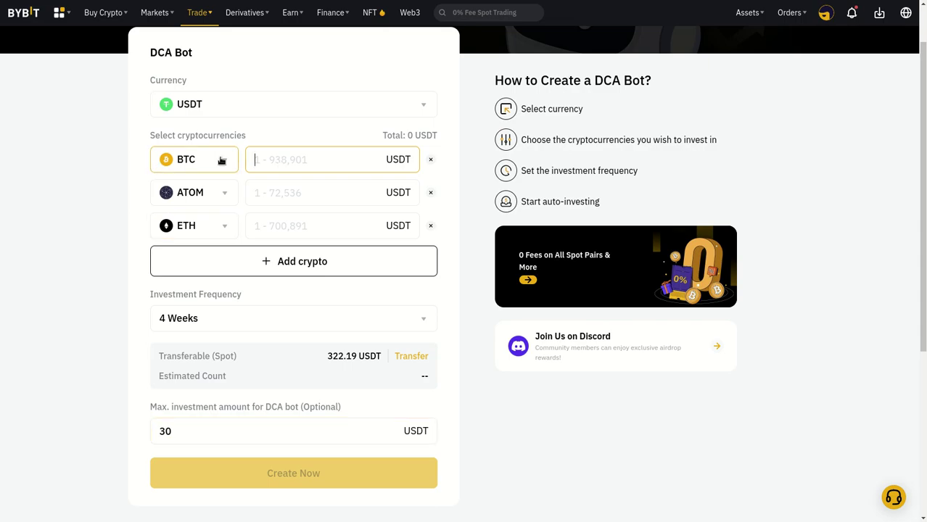
click(430, 192)
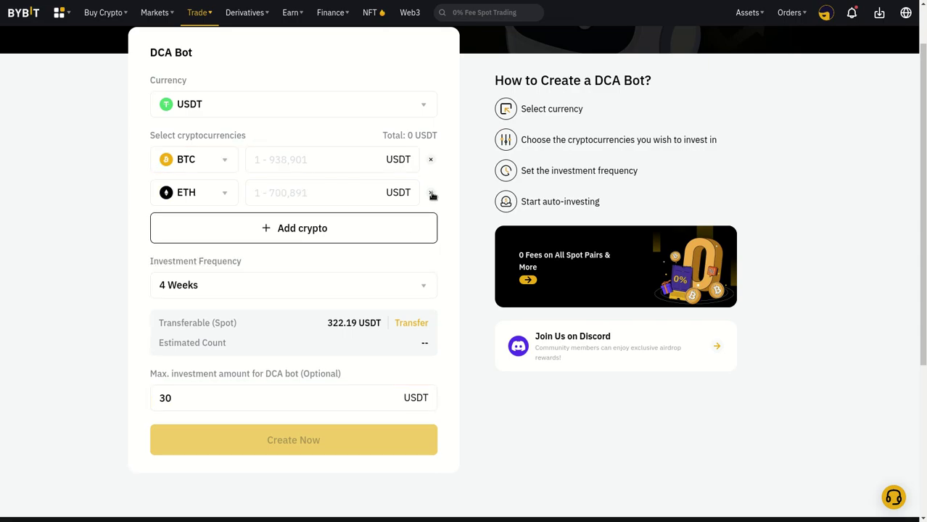
click(431, 194)
click(329, 158)
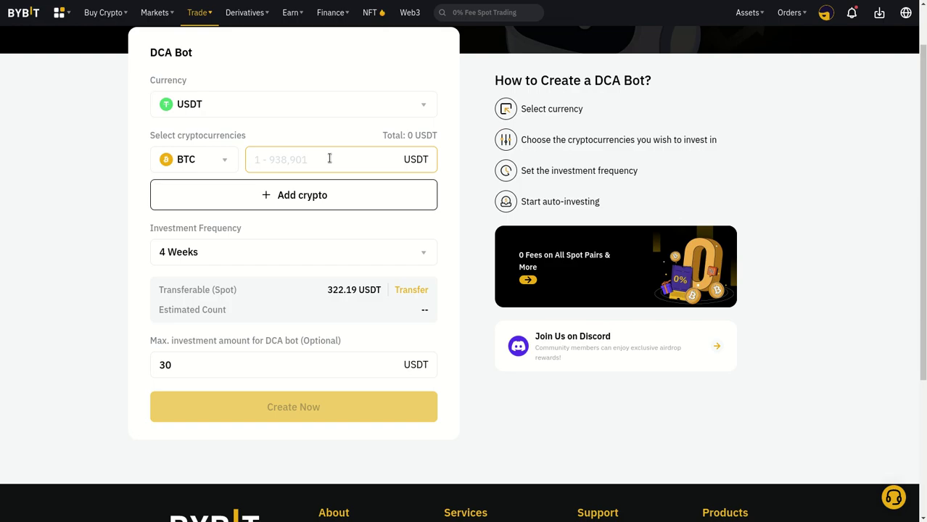
text(30)
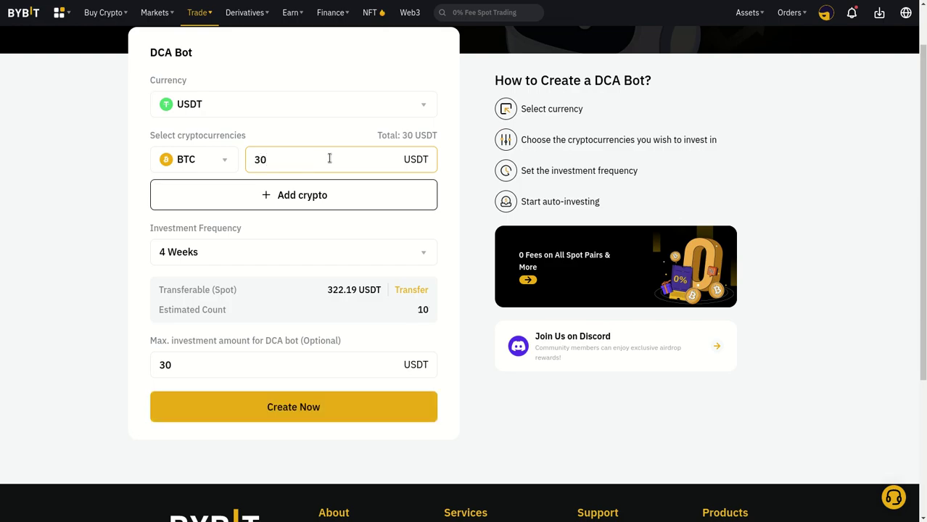
Step: Create the DCA Bot with the entered parameters and confirm the transfer from the Spot Account
double_click(422, 309)
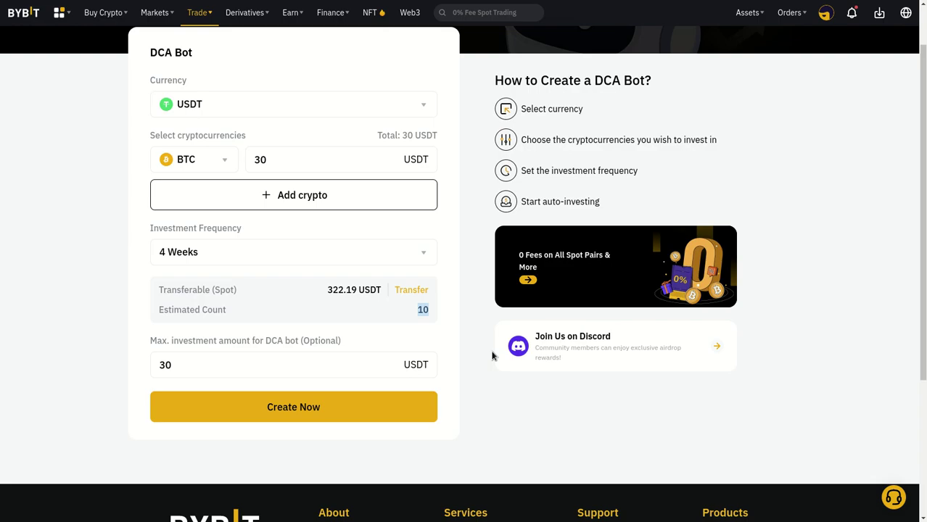
click(287, 409)
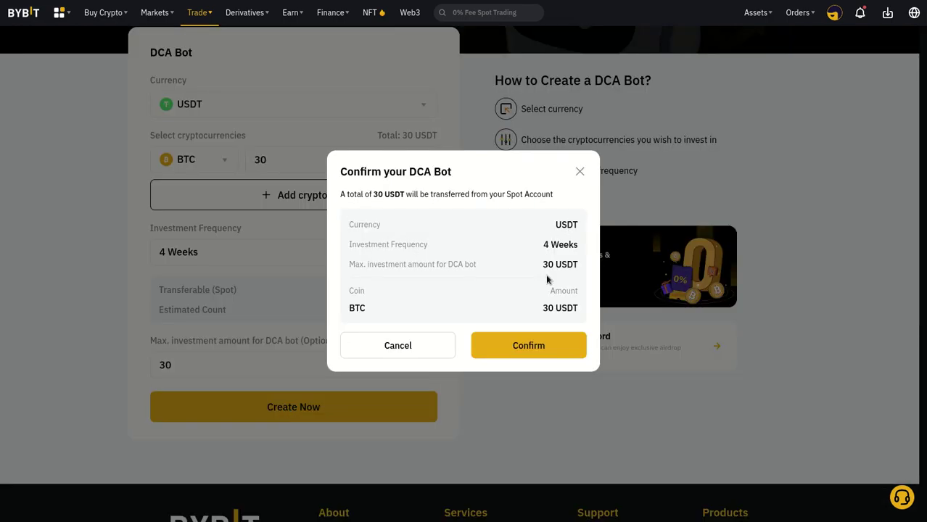
click(528, 346)
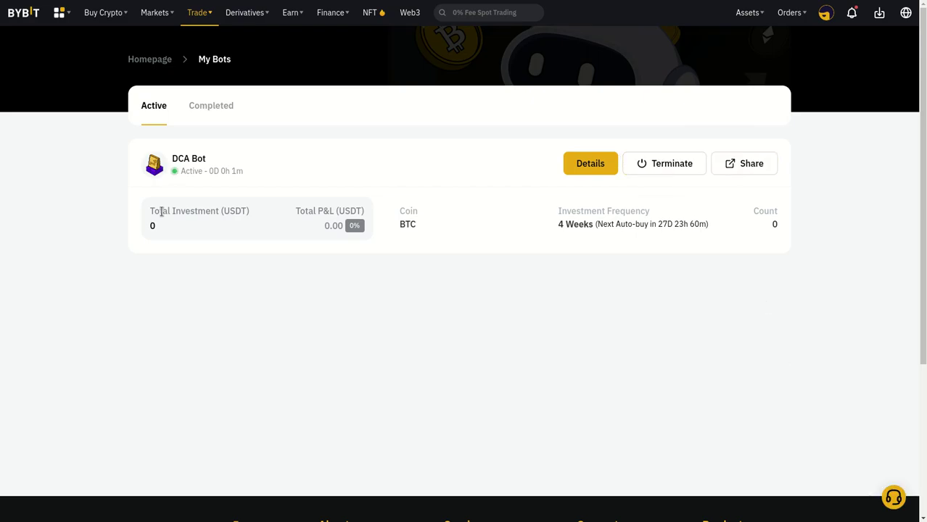
scroll(312, 262, down, 1)
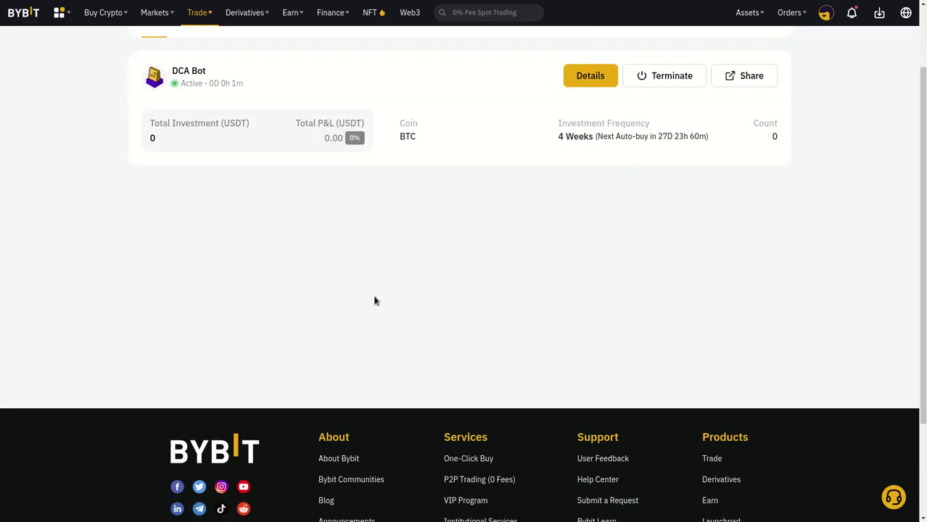
scroll(371, 298, up, 1)
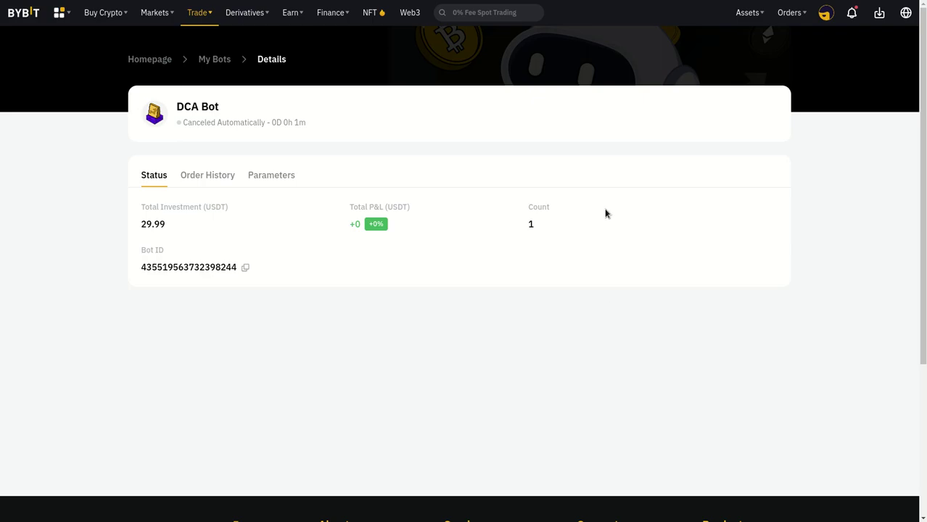
Step: Go to the Market Overview, show the spot trading pairs and open the trading page for BTC/USDT
mouse_move(155, 36)
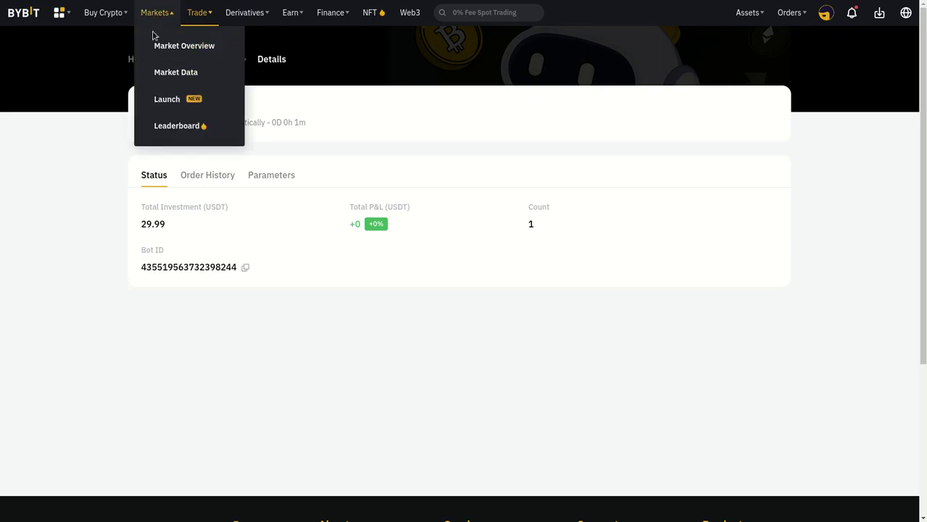
click(154, 46)
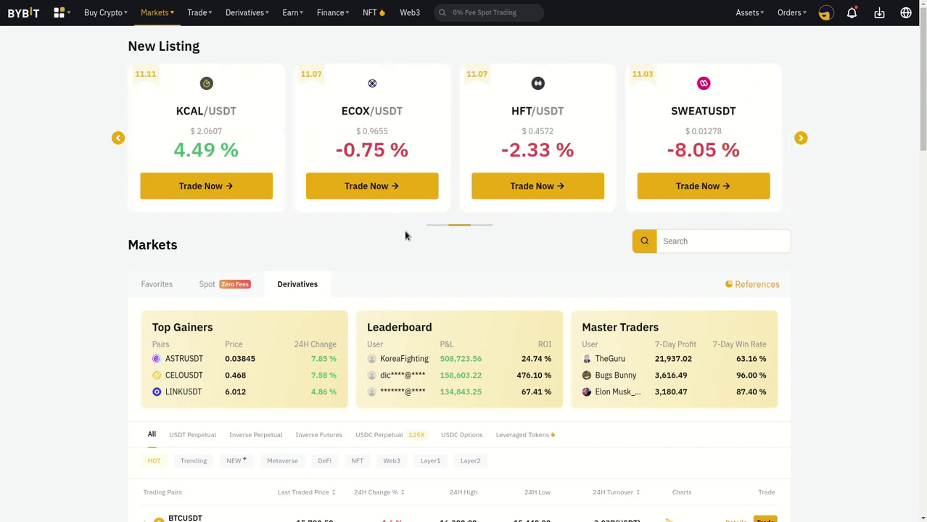
scroll(456, 262, down, 4)
scroll(495, 334, down, 2)
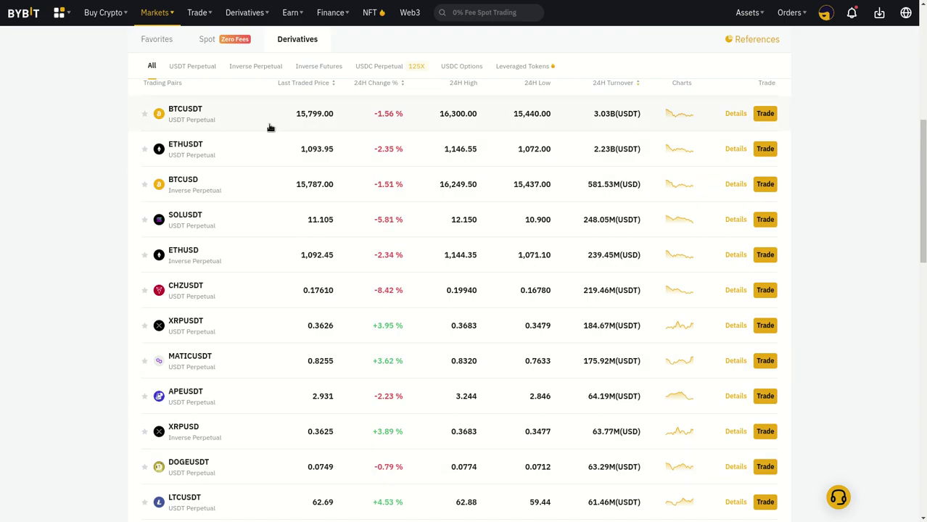
click(203, 41)
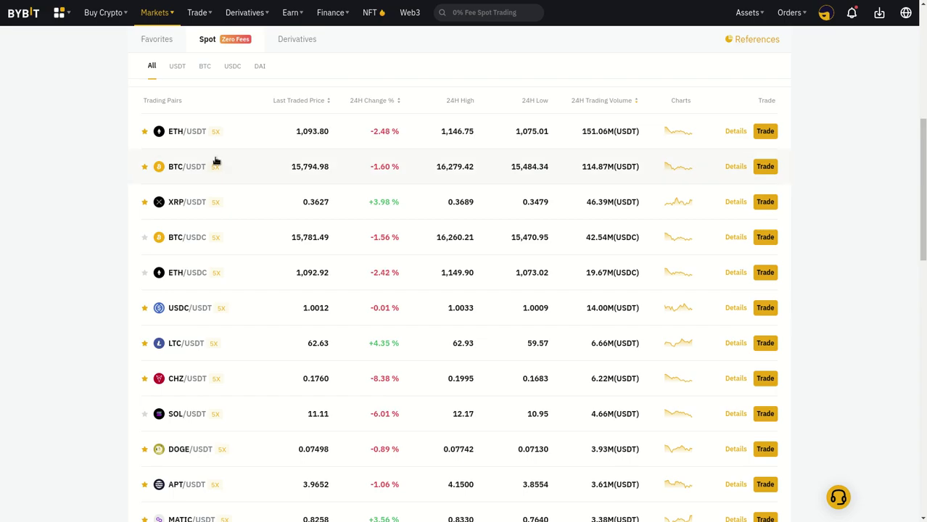
click(765, 167)
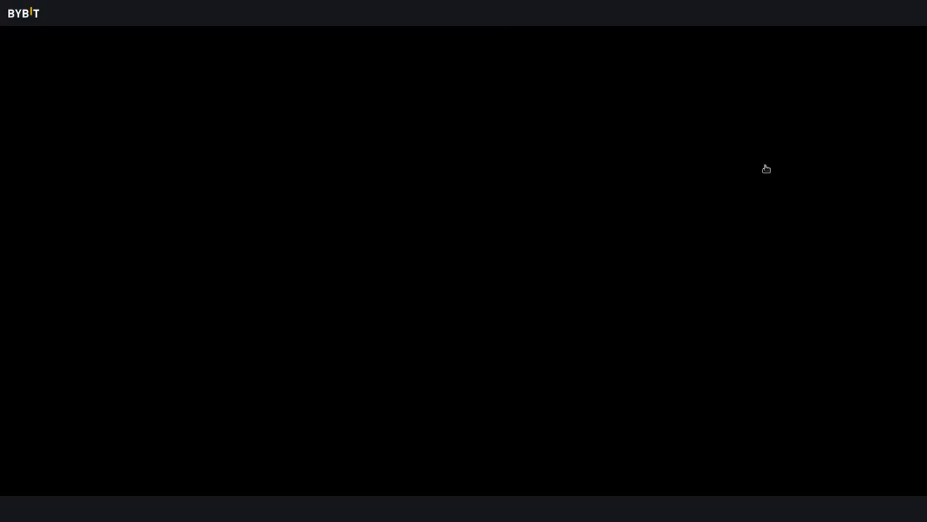